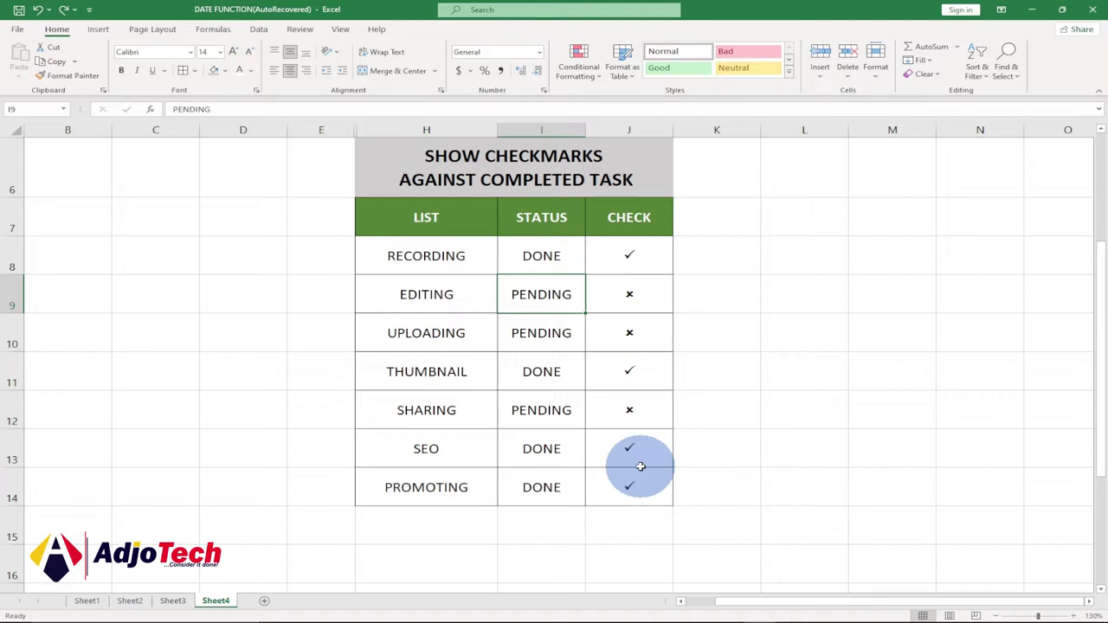
Replace PENDING with 'done' as the status of EDITING (I9) and UPLOADING (I10).
double_click(540, 294)
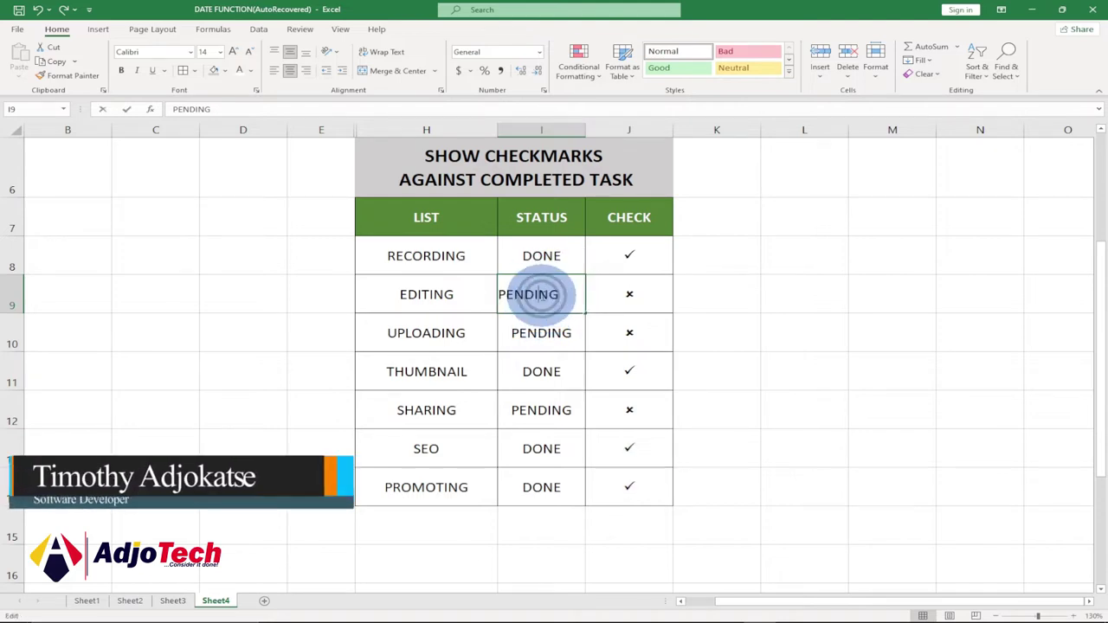
drag(558, 295, 501, 294)
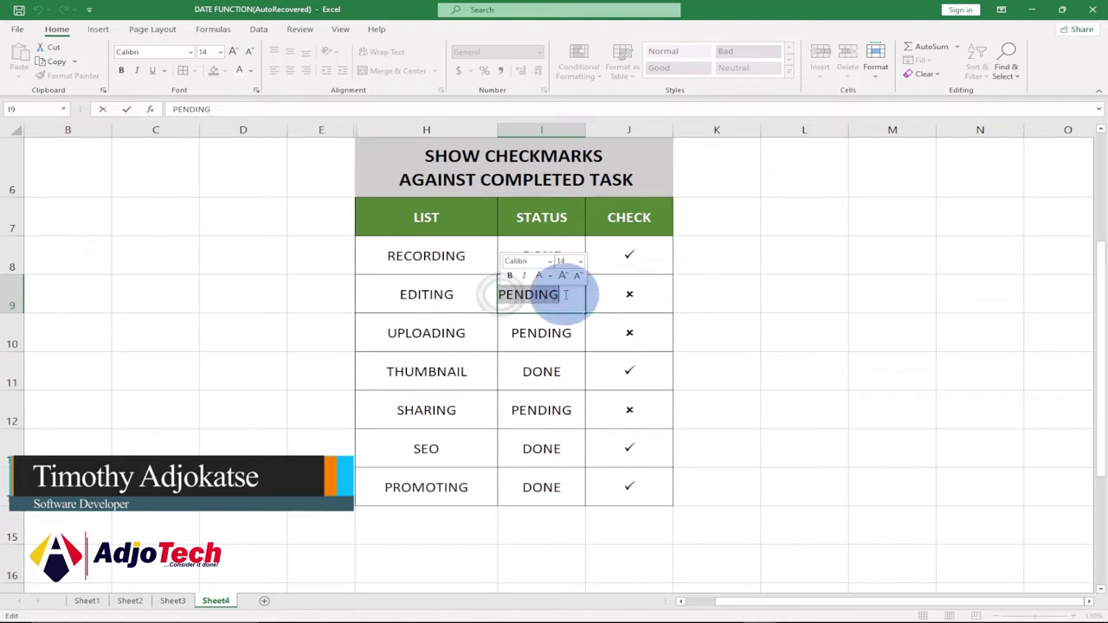
text(done)
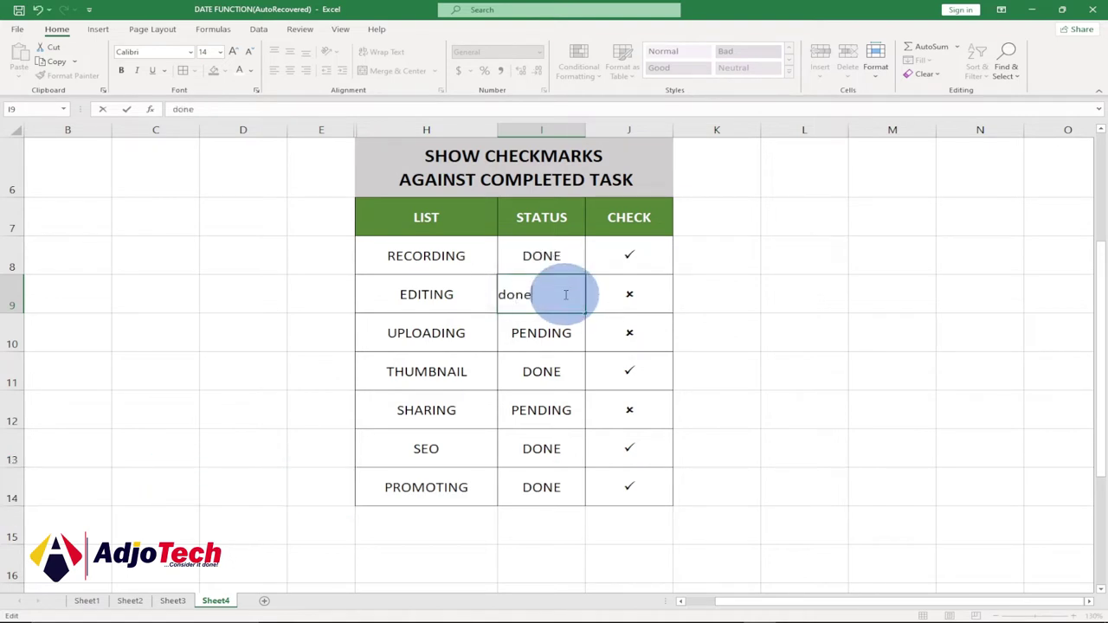
key(Return)
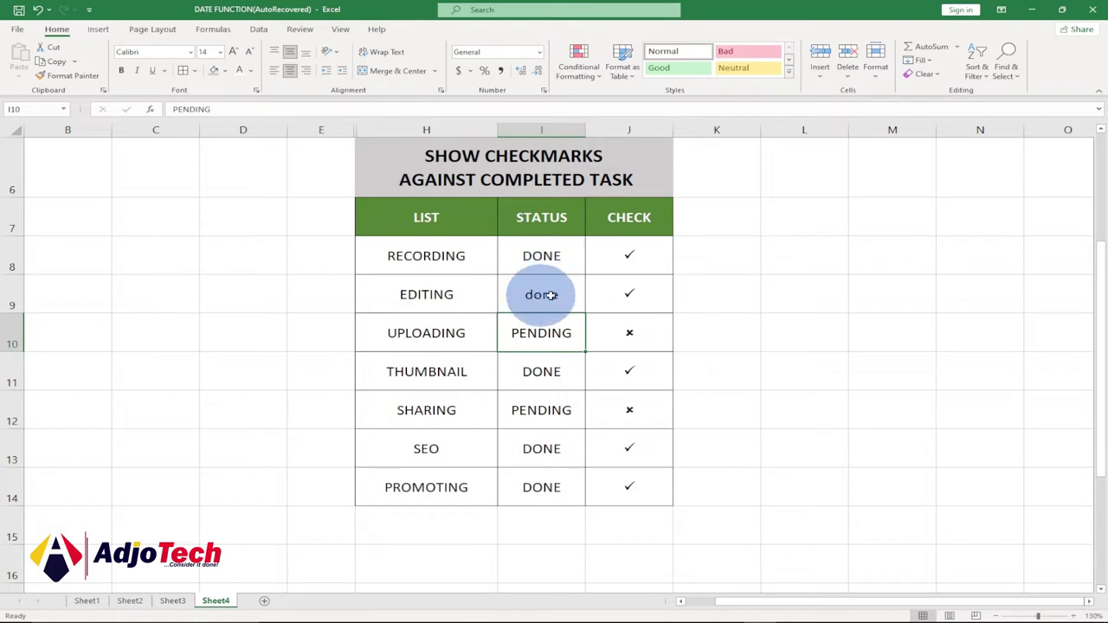
click(539, 334)
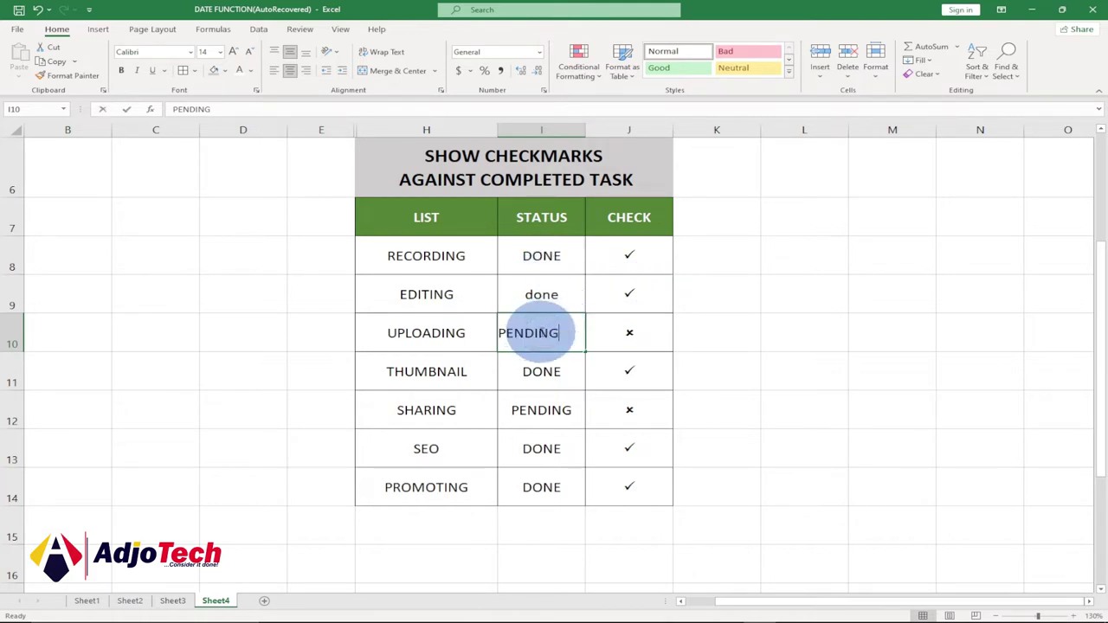
text(doner)
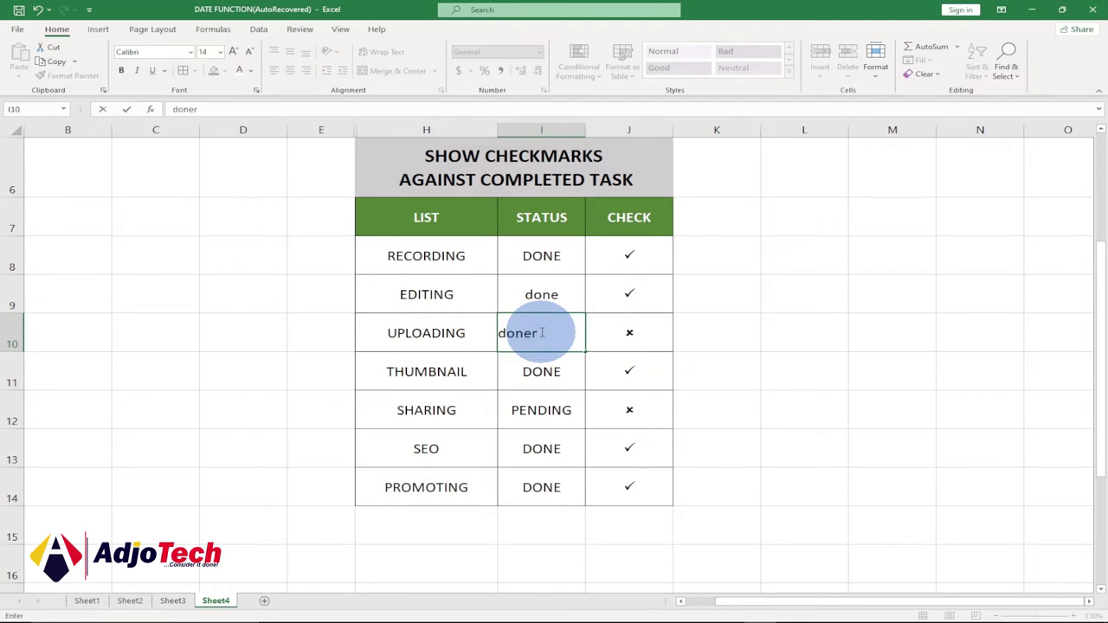
key(Return)
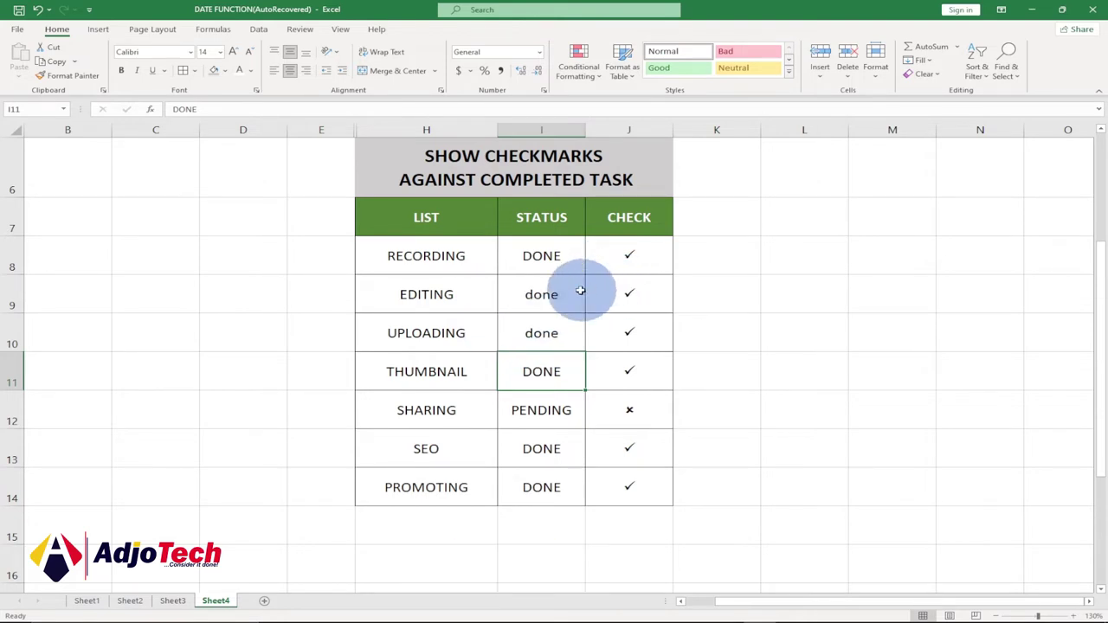
Re-enter the I9 and I10 statuses as uppercase DONE.
click(541, 310)
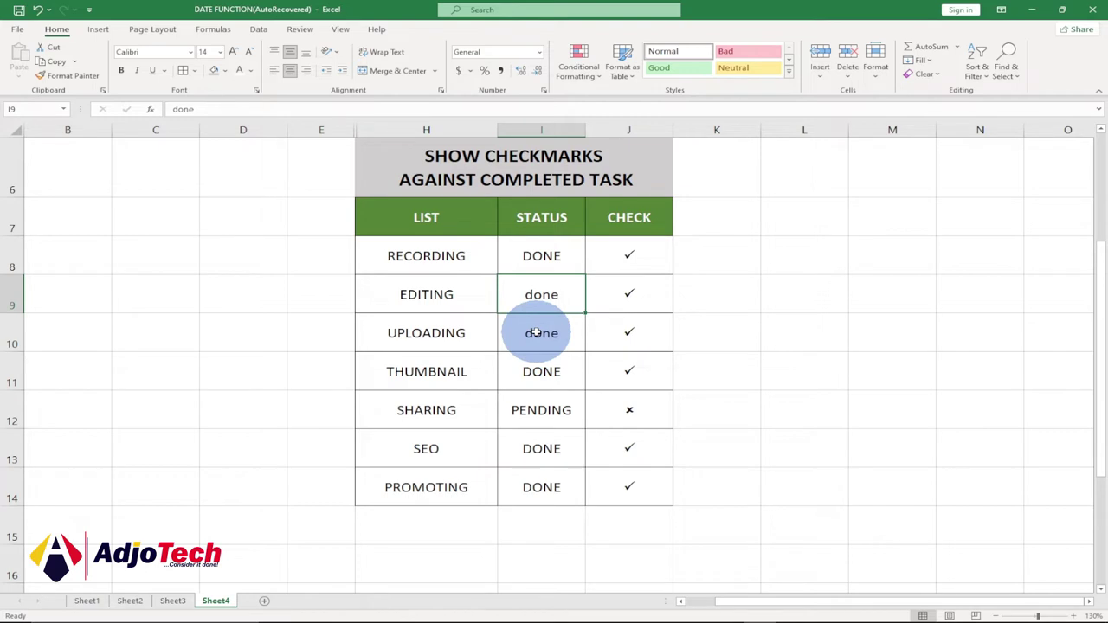
text(DONE)
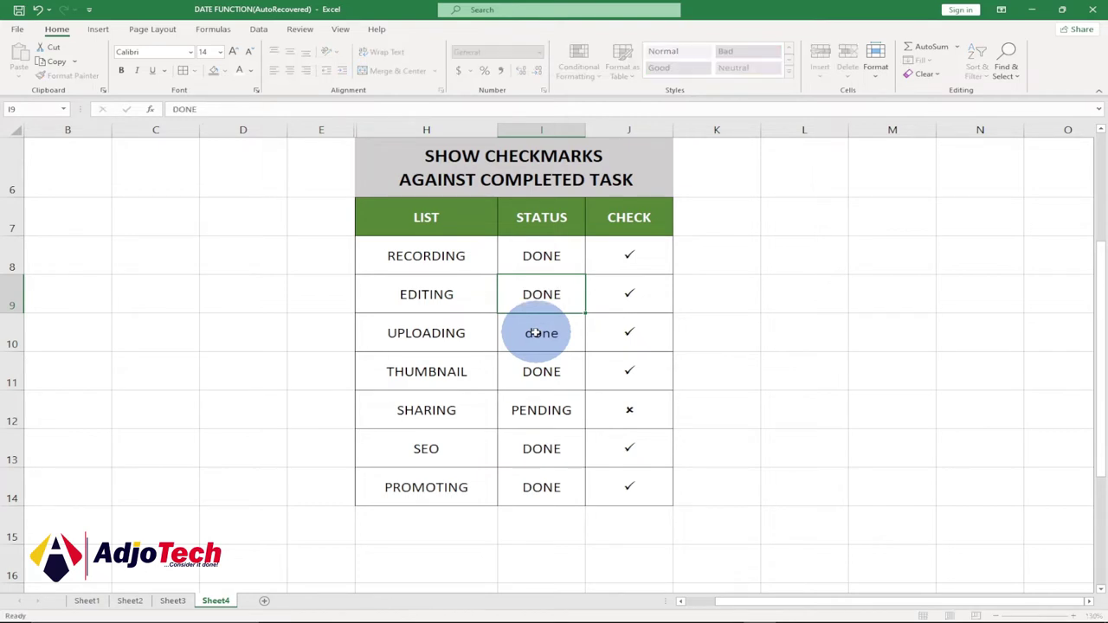
click(536, 333)
text(DONE)
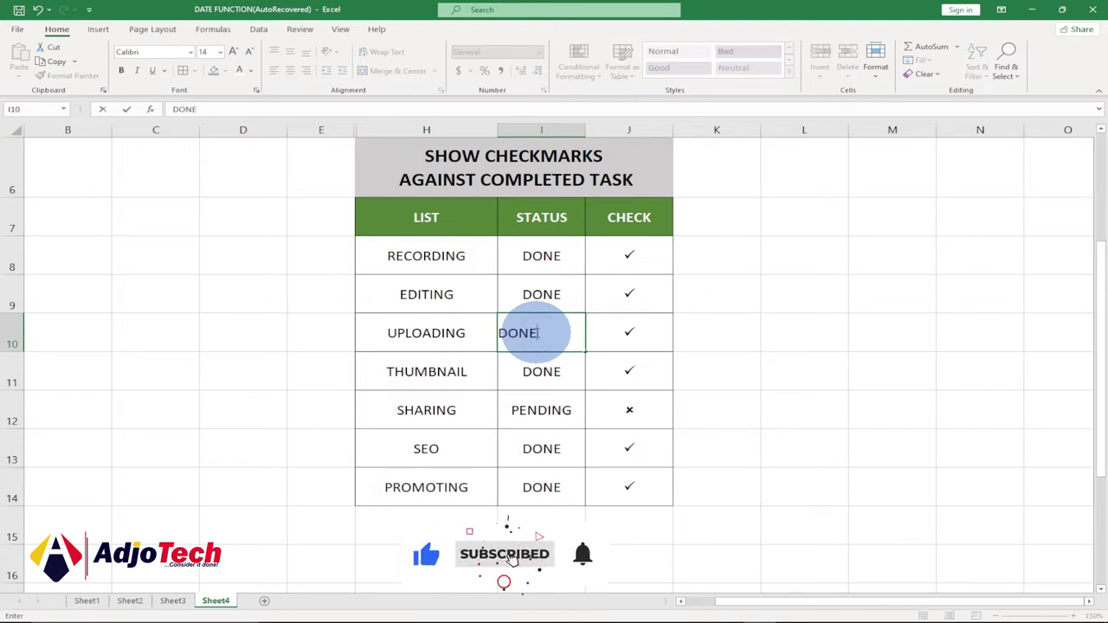
click(554, 360)
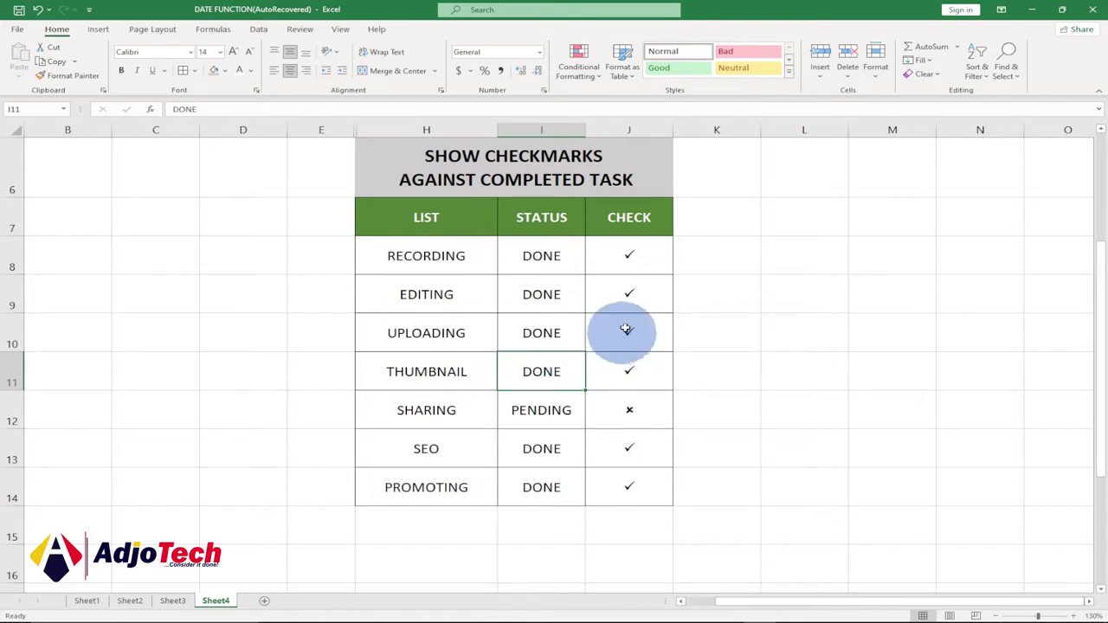
click(625, 253)
Delete the ticks and crosses from J8:J14 and set the CHECK cells' font to Calibri Light.
drag(624, 253, 631, 490)
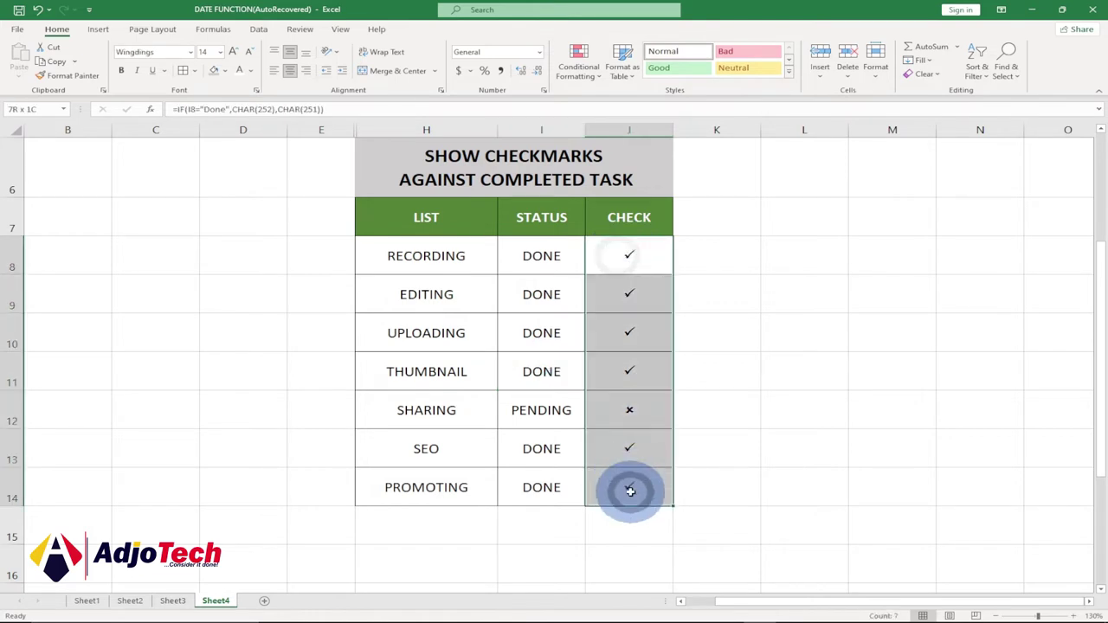
key(Delete)
click(634, 254)
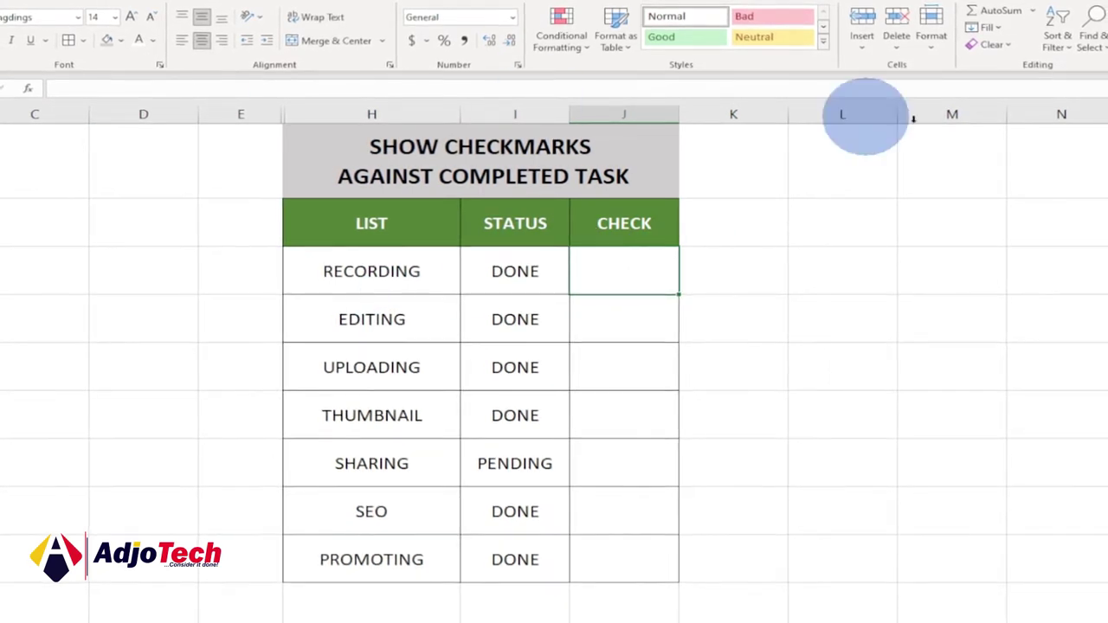
click(52, 19)
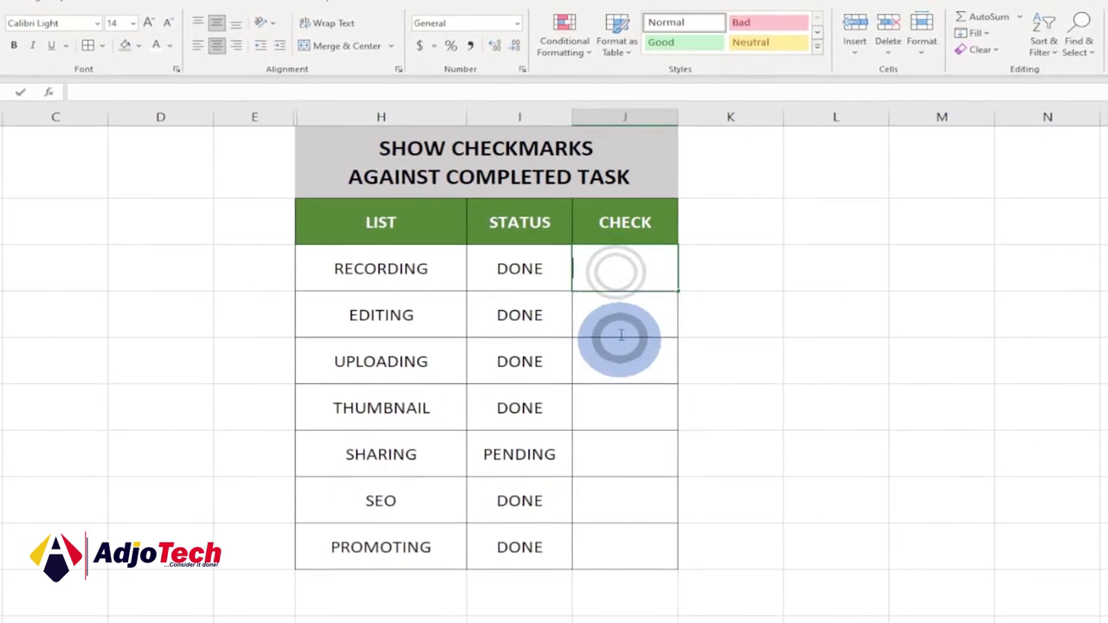
double_click(625, 268)
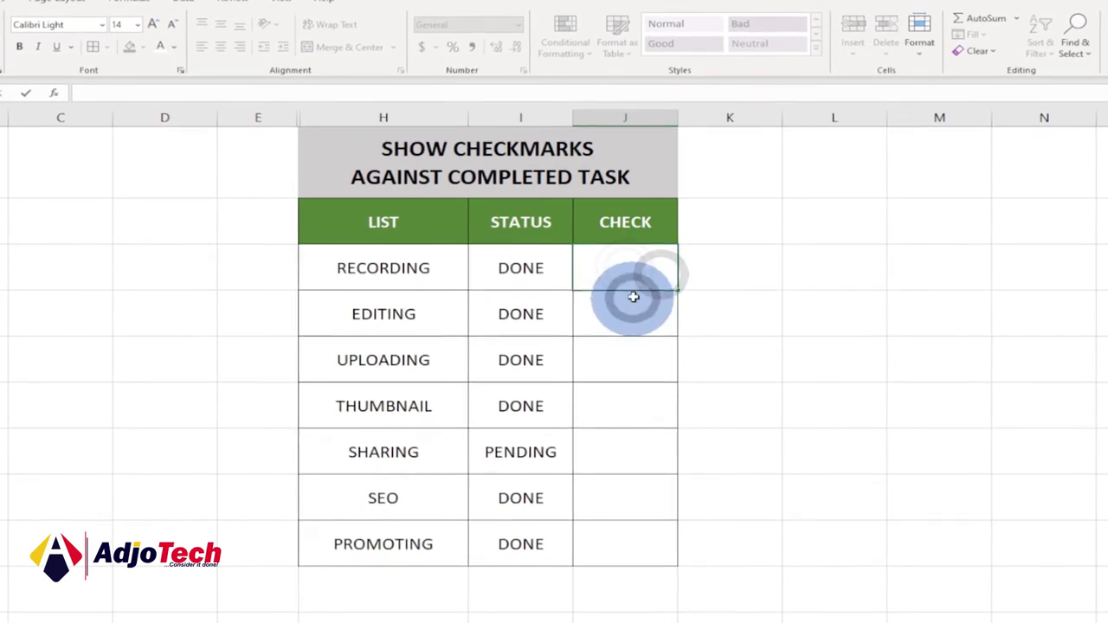
key(Return)
drag(632, 303, 628, 540)
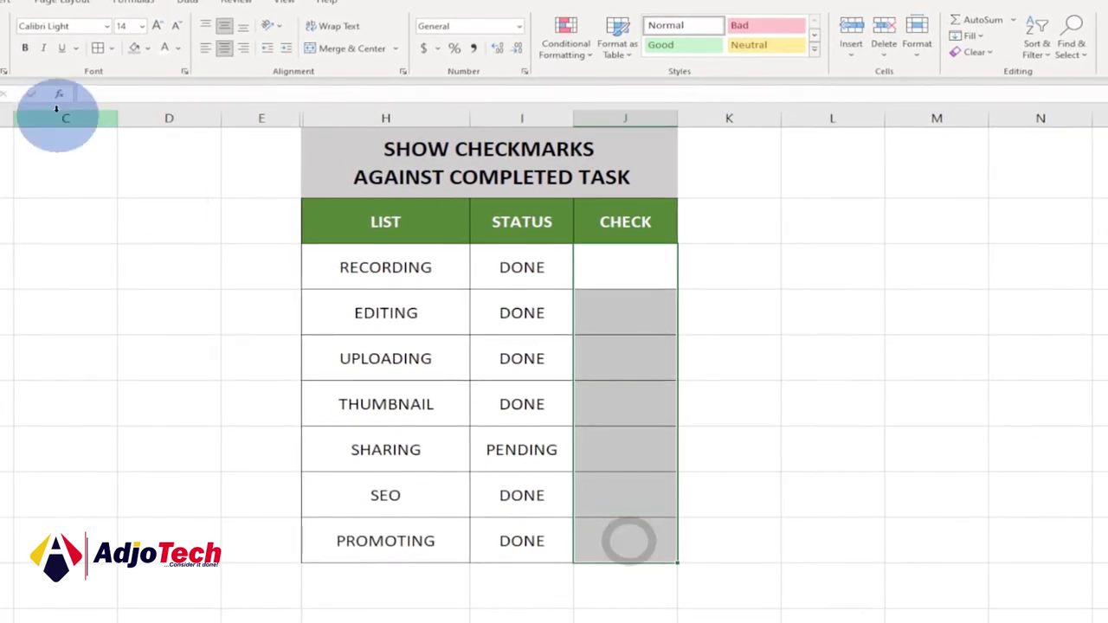
click(65, 25)
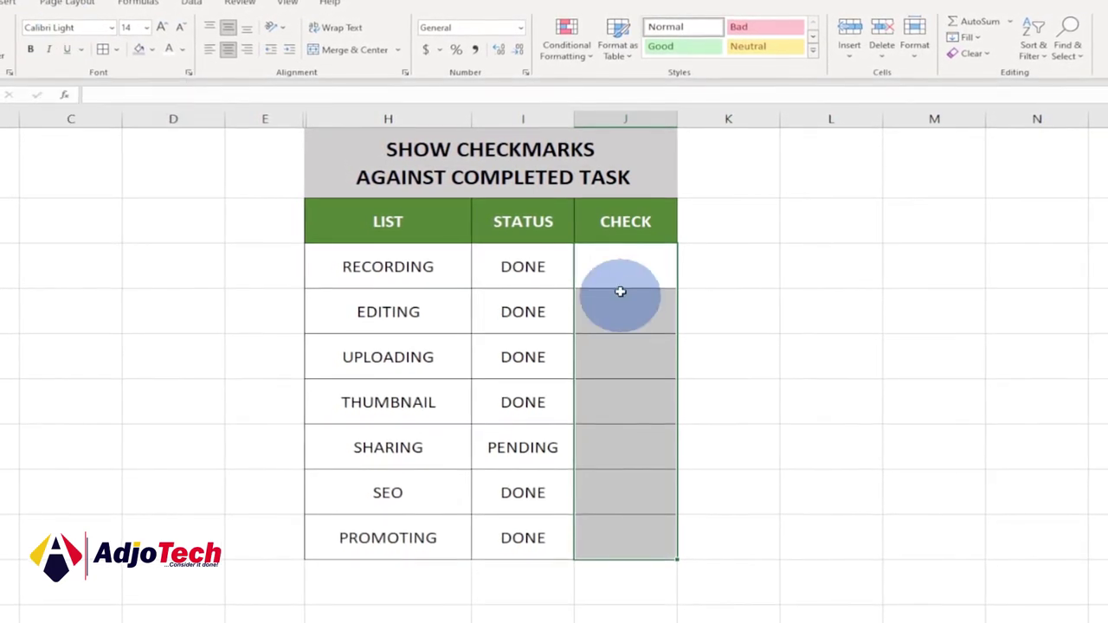
click(629, 259)
Type the IF formula in J8: test I8="DONE", return CHAR(252), otherwise CHAR(251).
double_click(631, 259)
text(=)
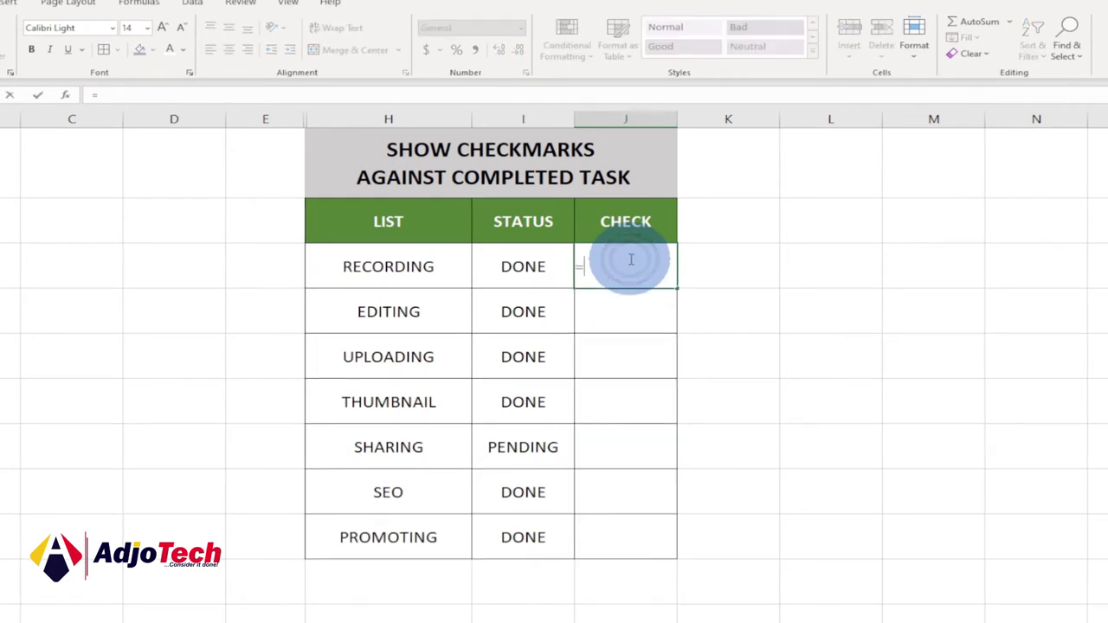
text(IF)
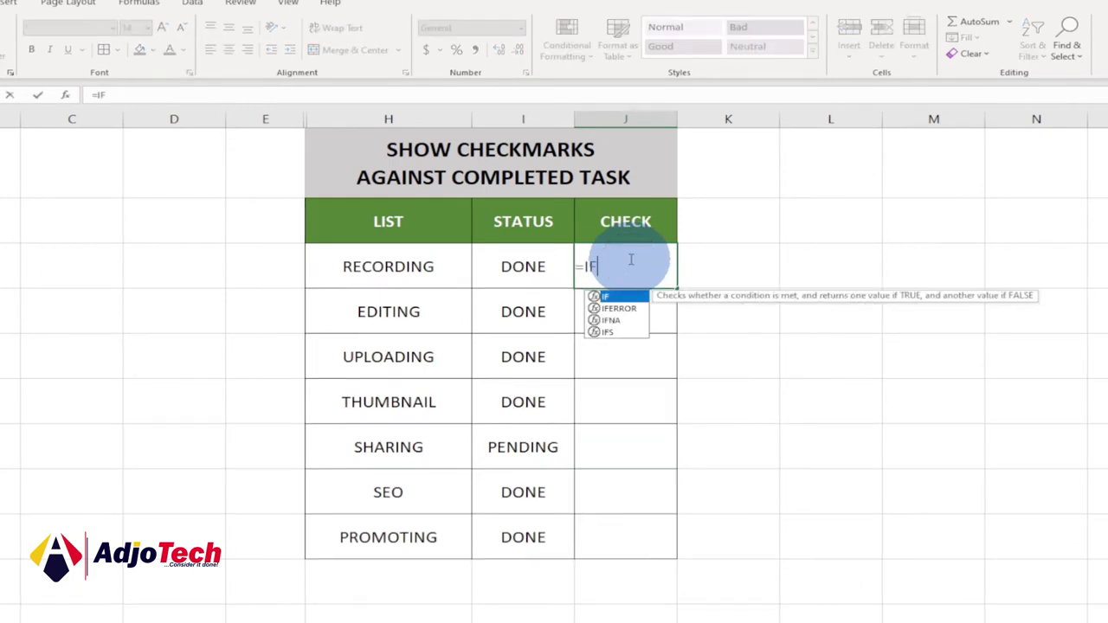
text(()
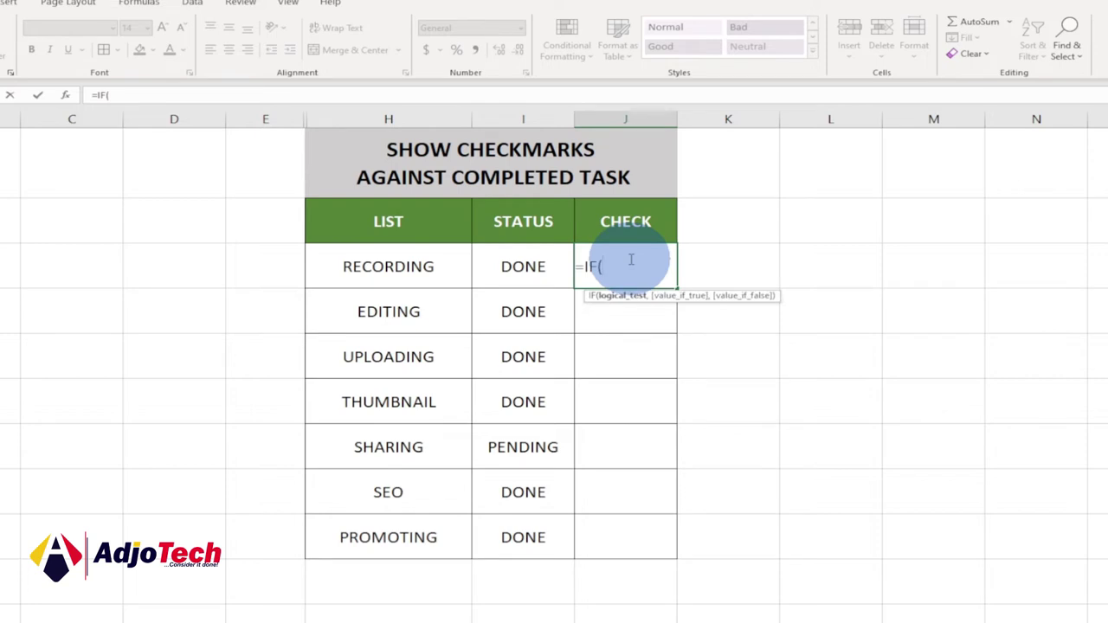
click(532, 268)
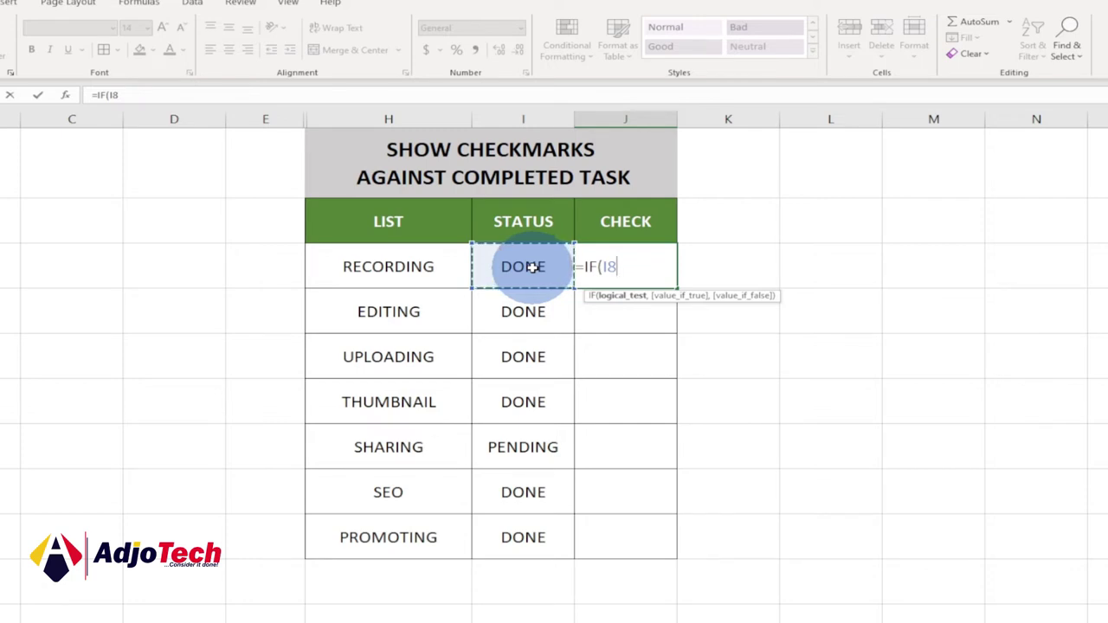
text(=)
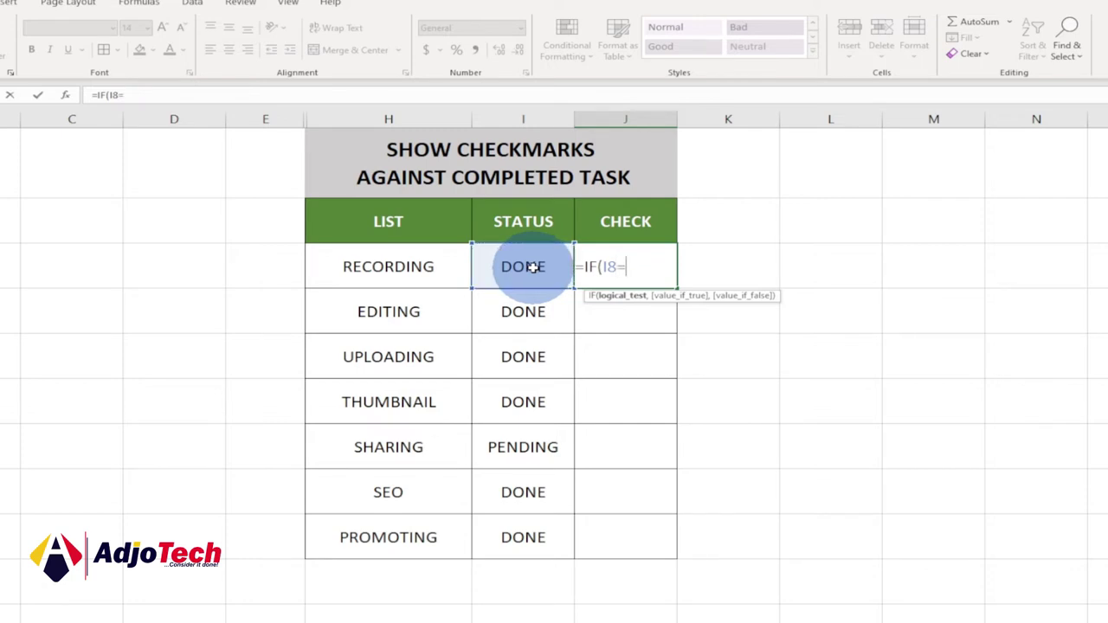
text(")
text(DONE)
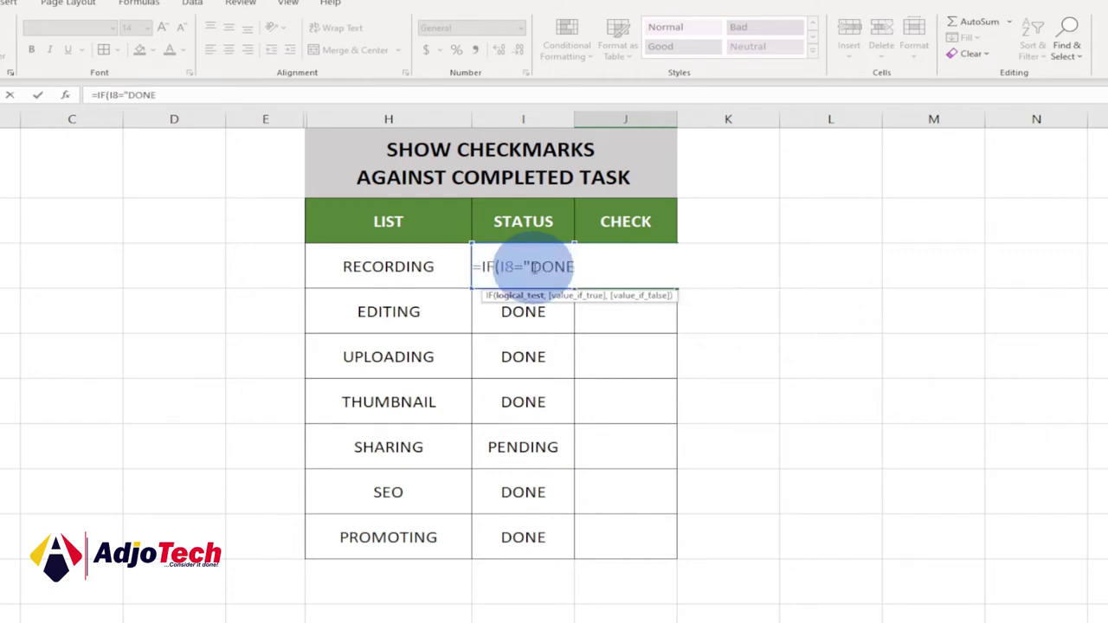
text(")
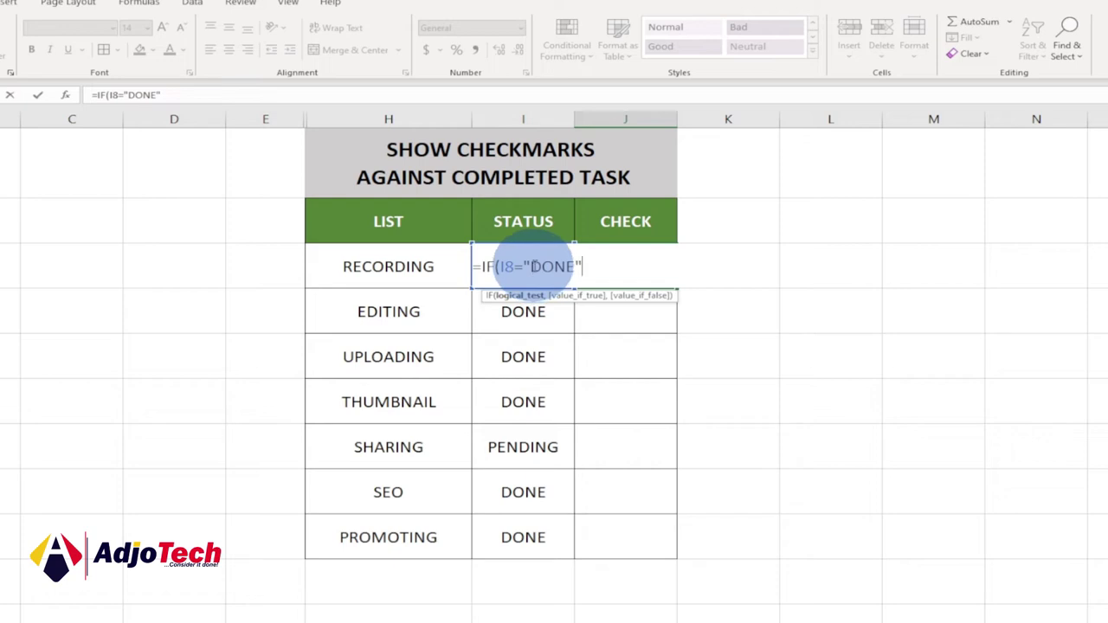
text(,CH)
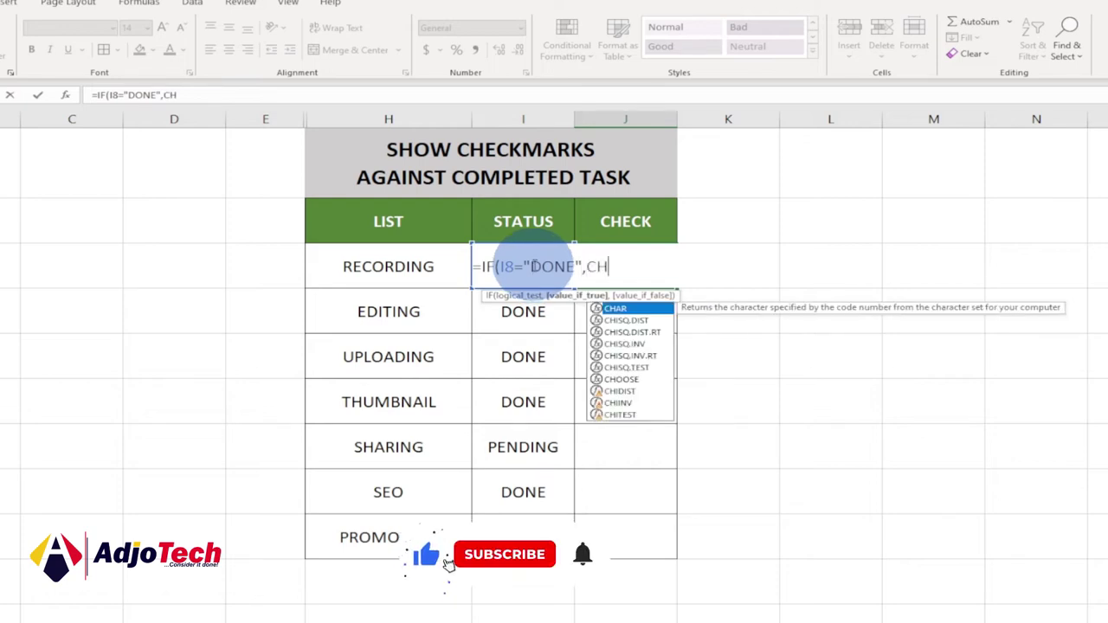
key(Tab)
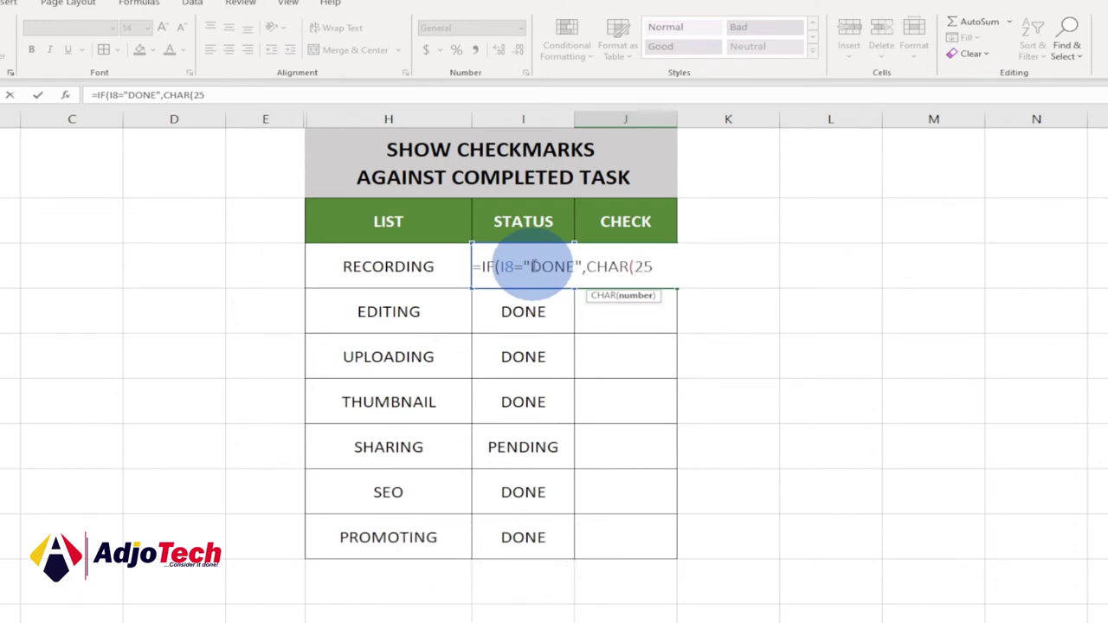
text(),)
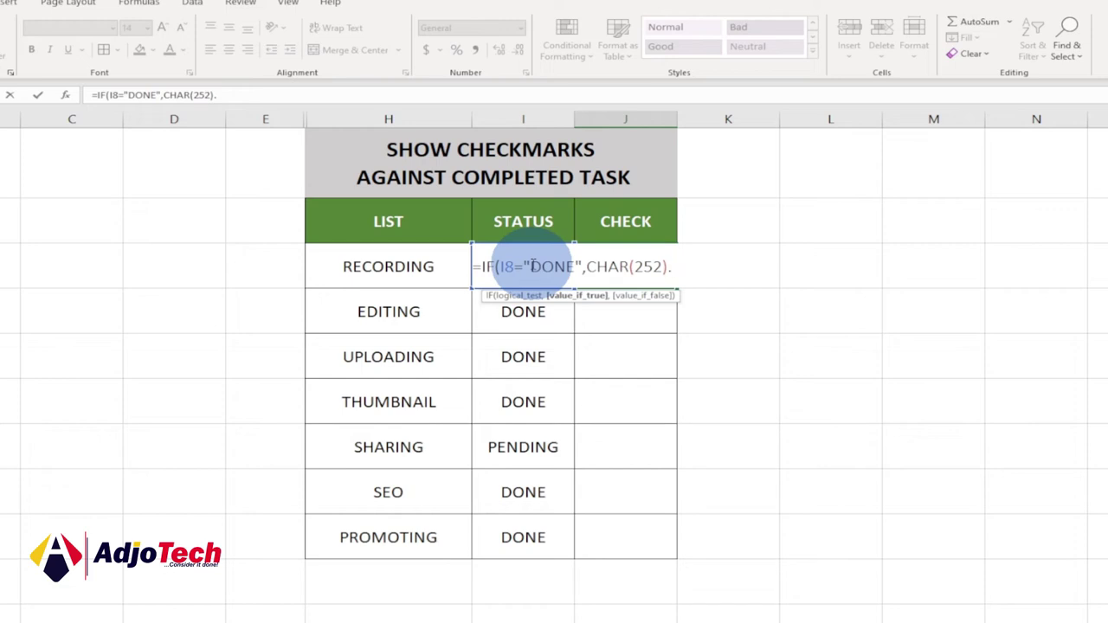
text(CHA)
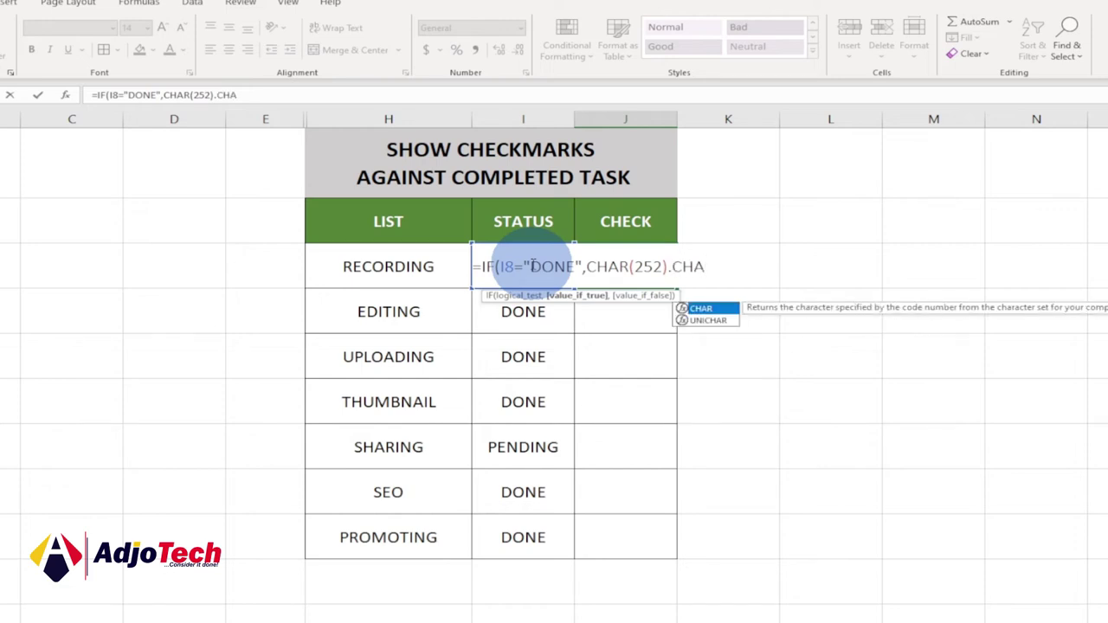
text(R()
key(shift)
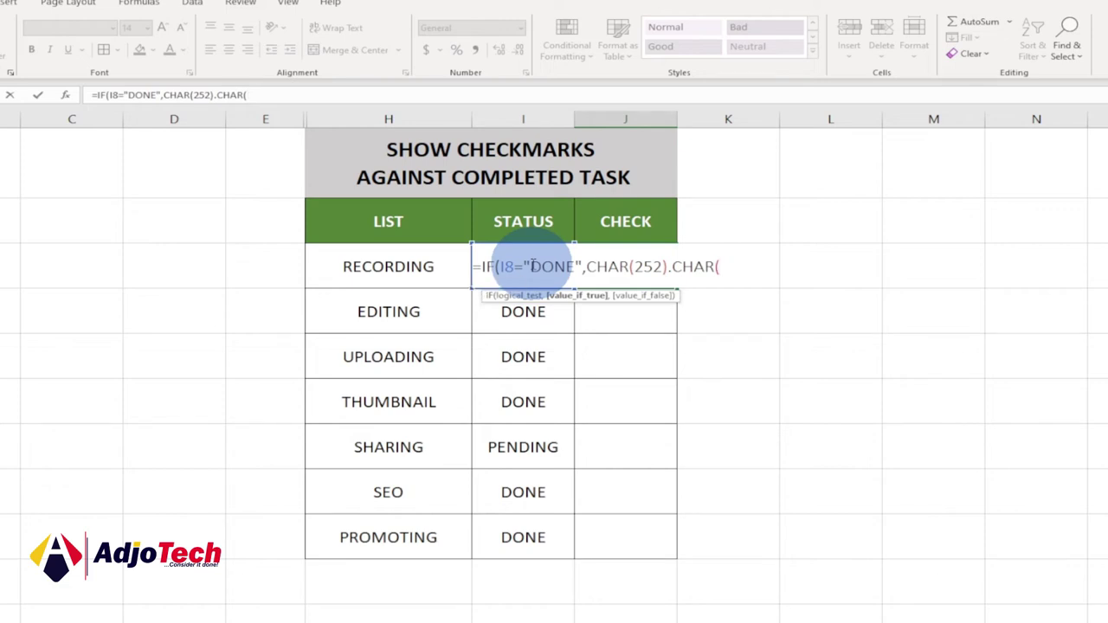
text(1))
key(shift)
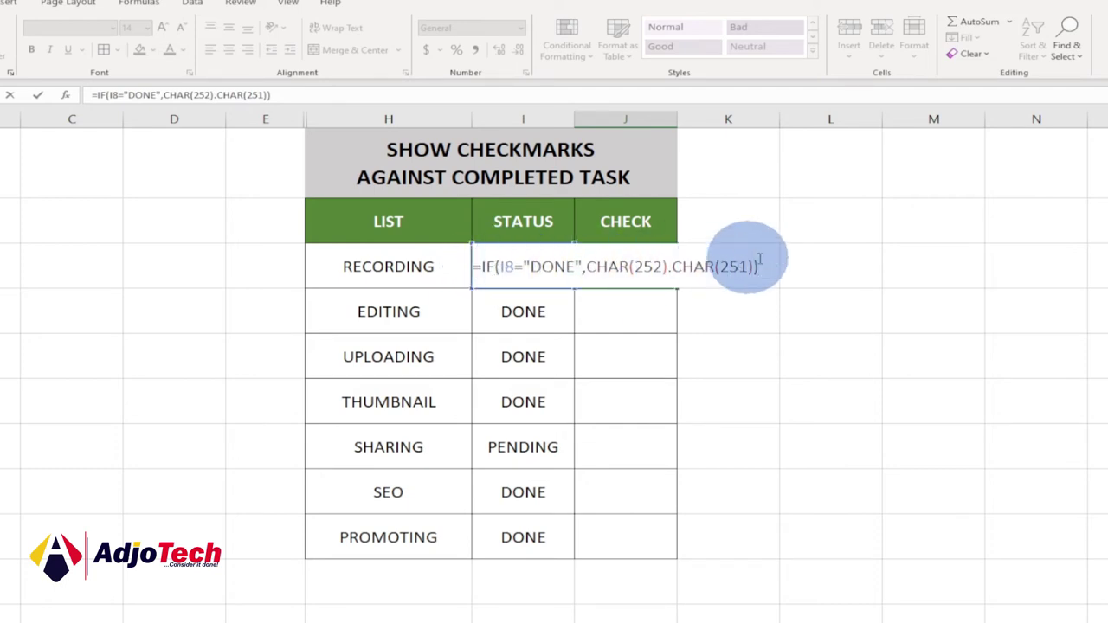
Replace the stray period between the CHAR parts with a comma and confirm J8.
click(673, 267)
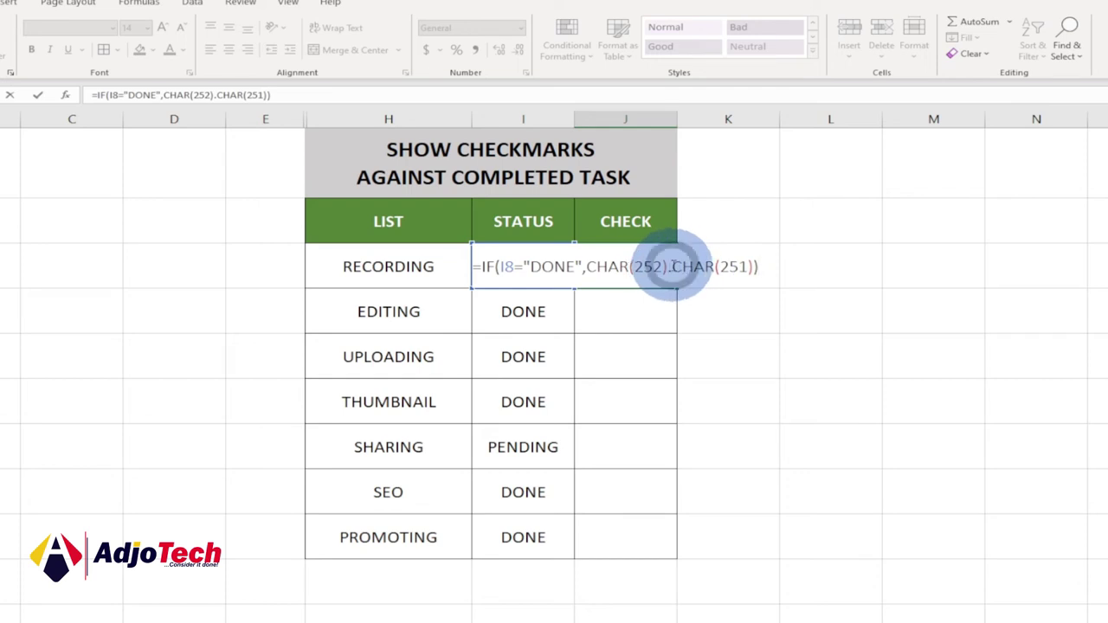
key(BackSpace)
text(,)
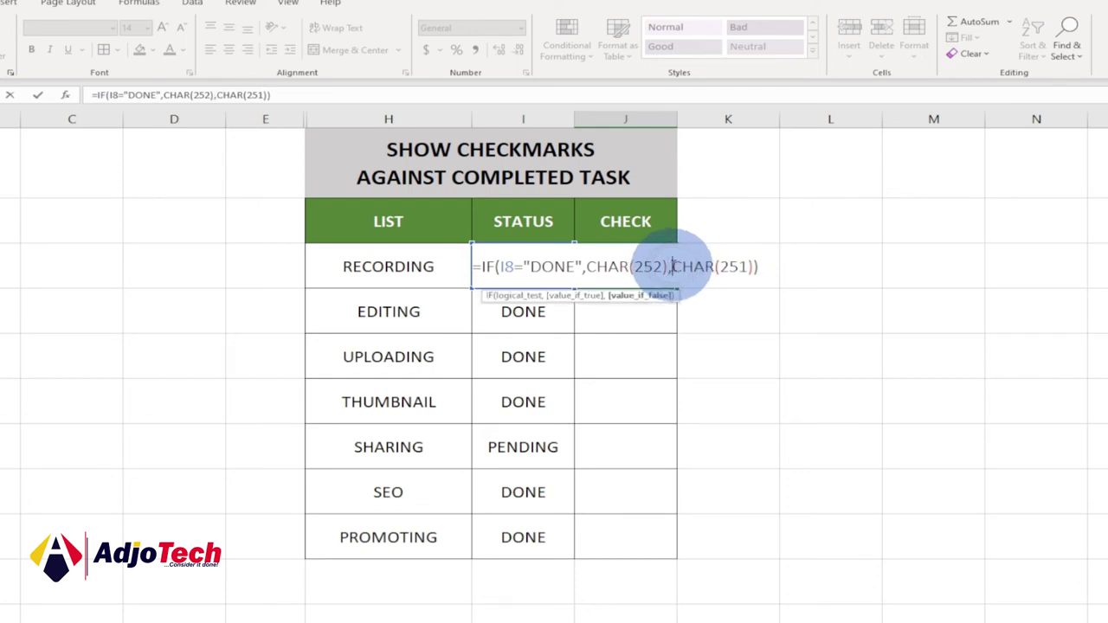
key(Return)
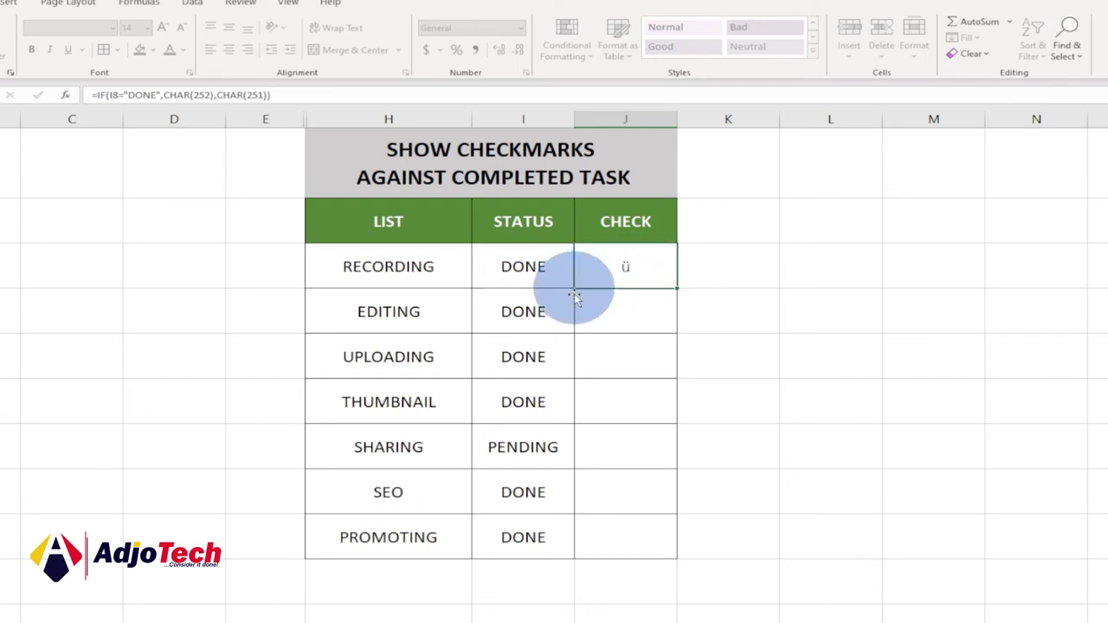
click(622, 262)
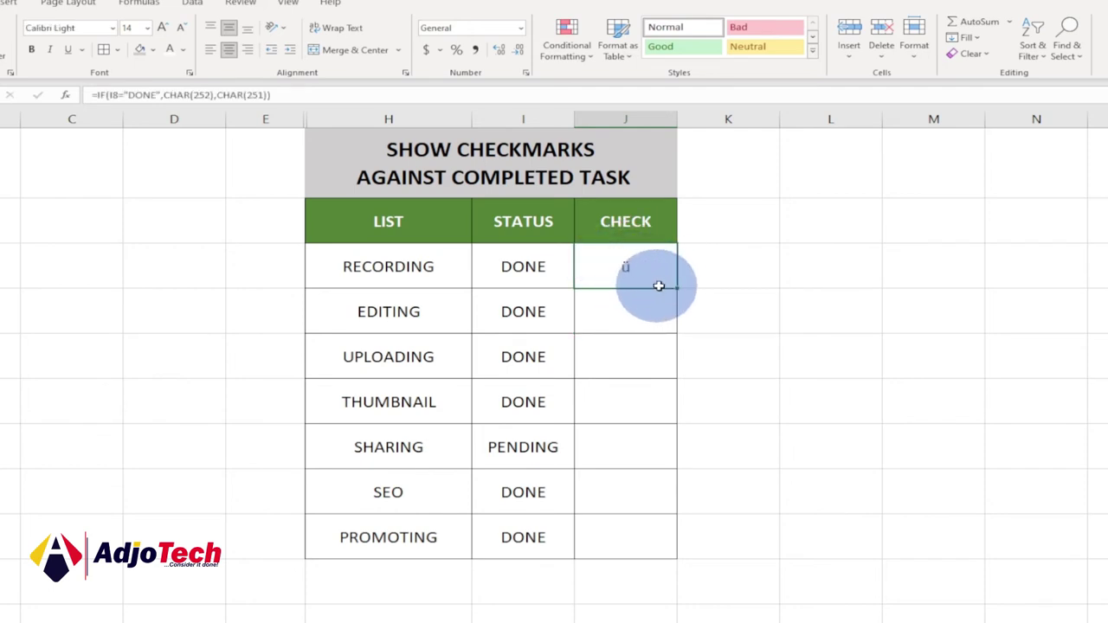
Fill the J8 formula down to J14 and format those cells in Wingdings.
drag(676, 287, 649, 550)
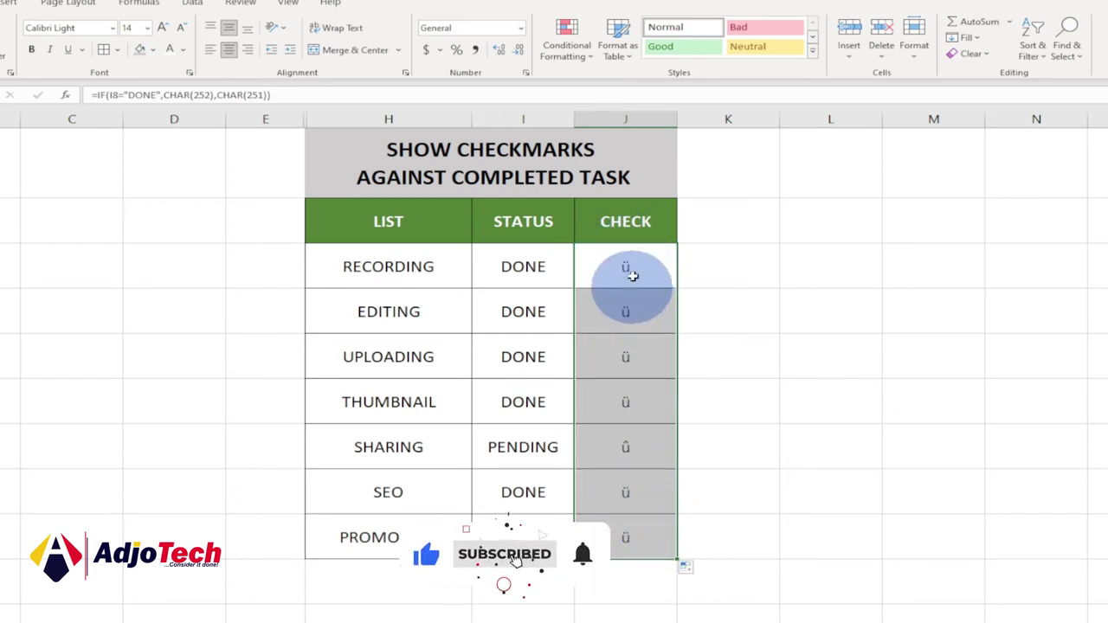
click(80, 27)
text(Wingdings)
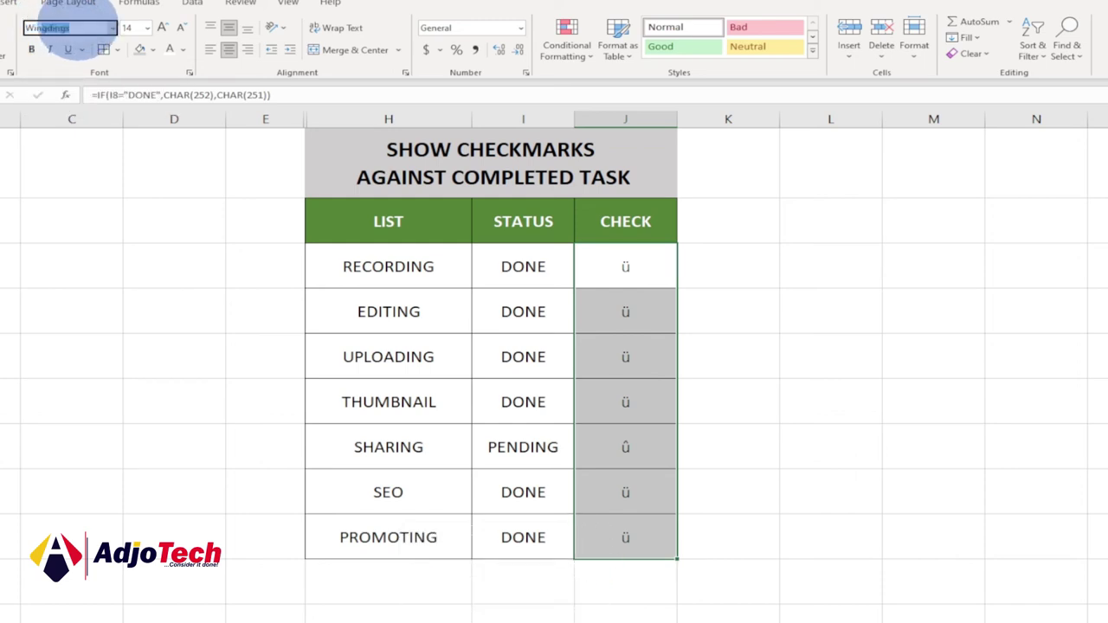
key(Return)
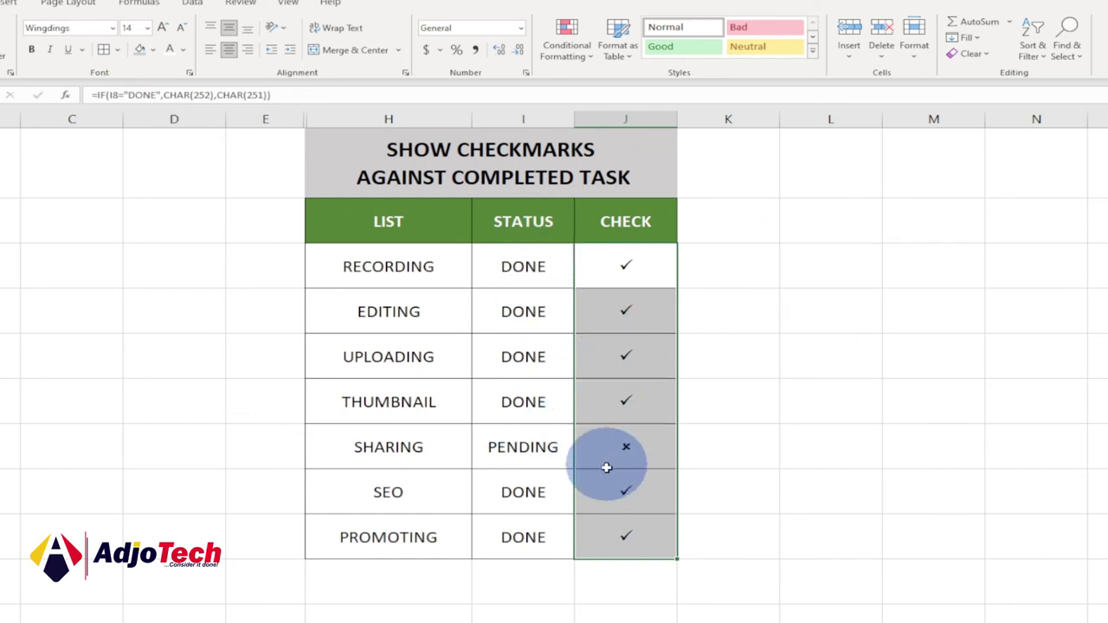
Set THUMBNAIL's status to PENDING and confirm its CHECK cell now shows a cross.
click(522, 400)
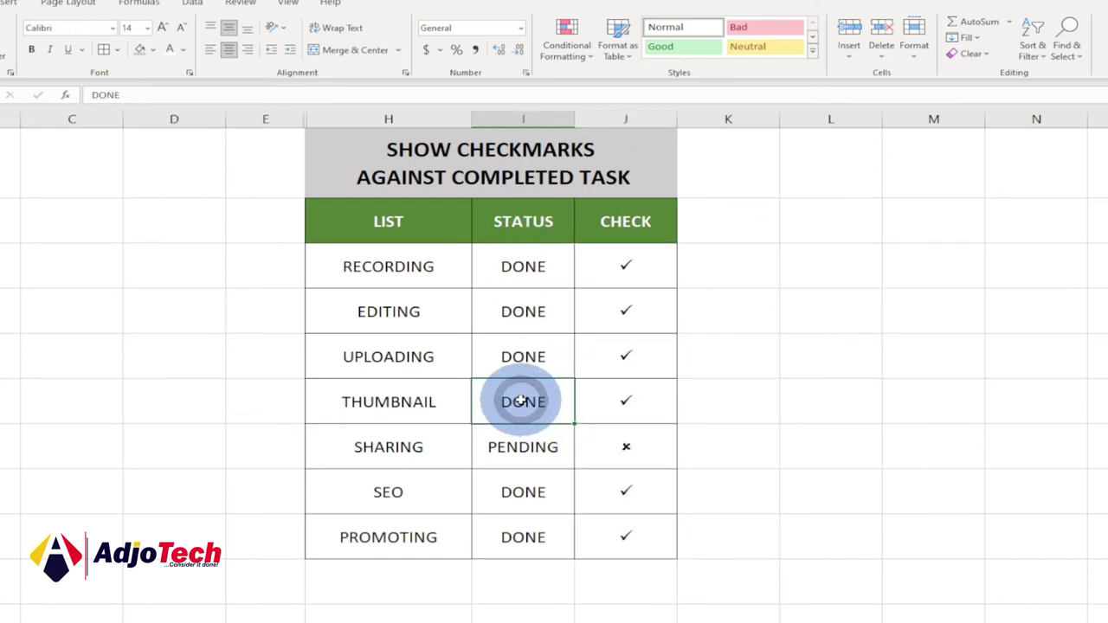
text(PENDING)
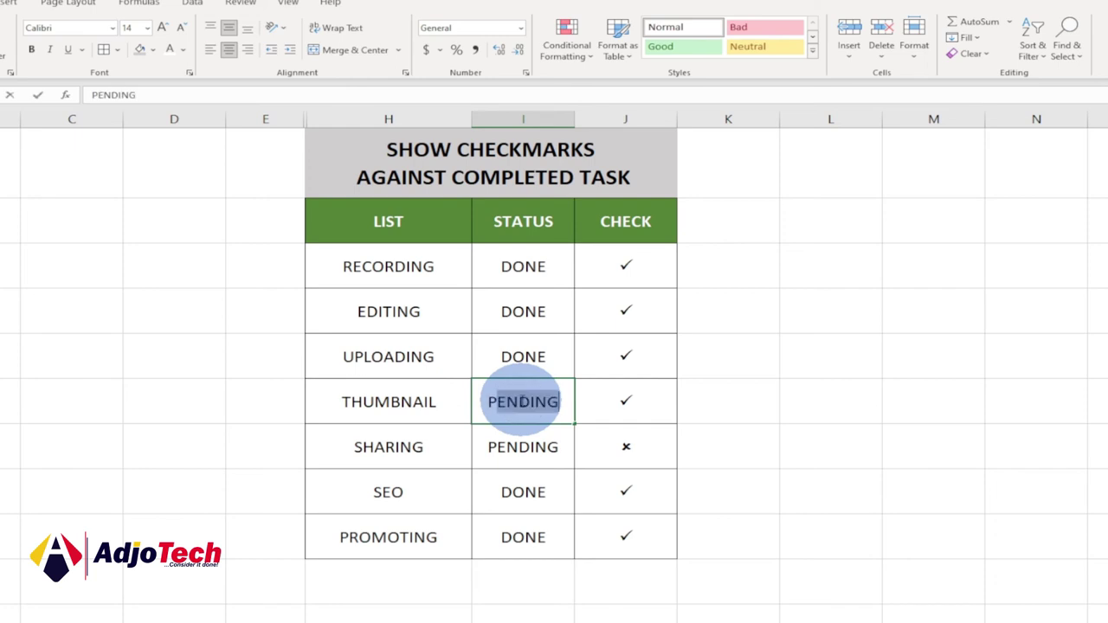
key(Return)
click(589, 399)
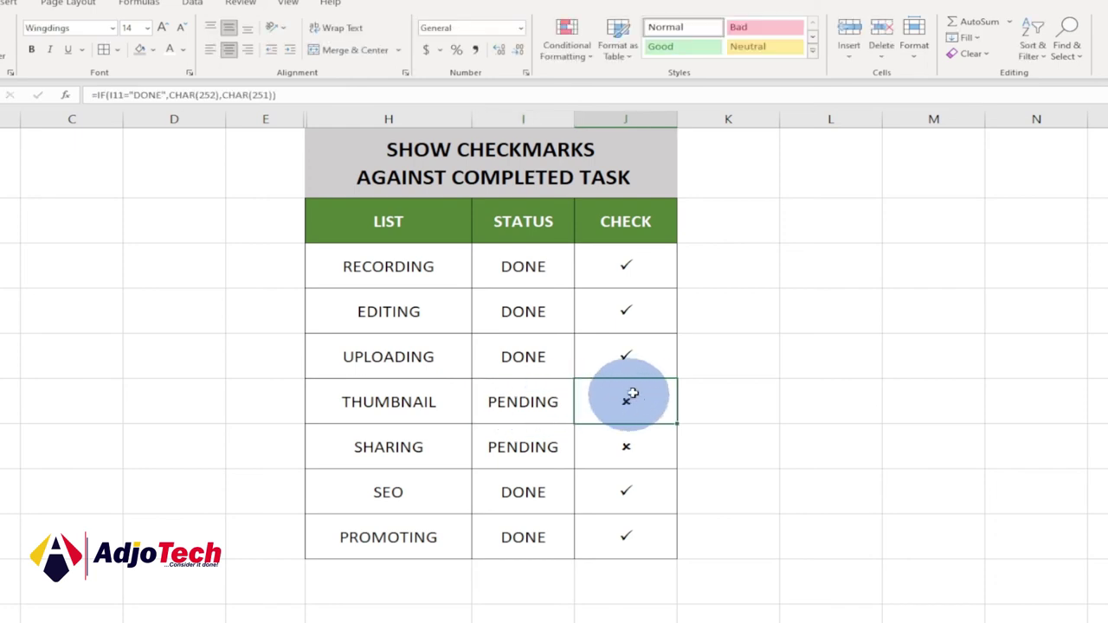